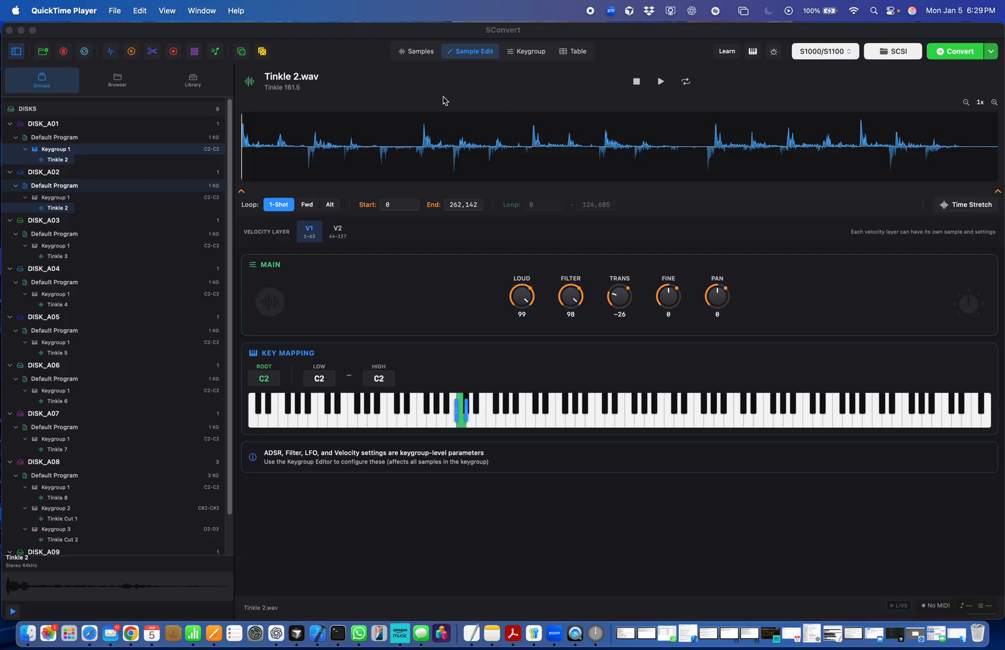
- Open the MIDI settings and examine the available input devices, MIDI activity and current controller mappings
left_click(263, 41)
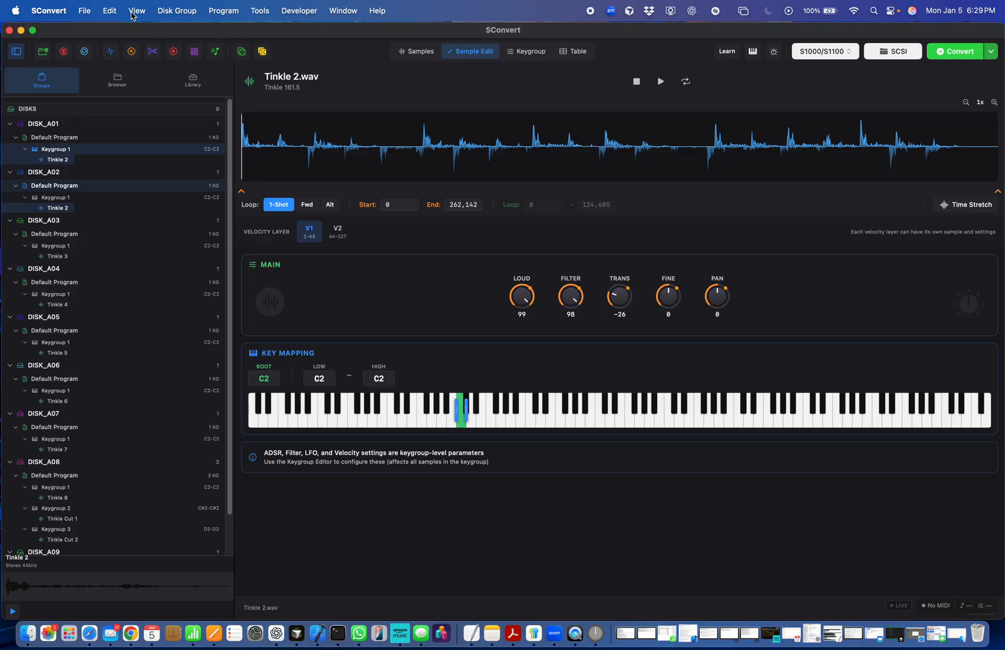
left_click(85, 11)
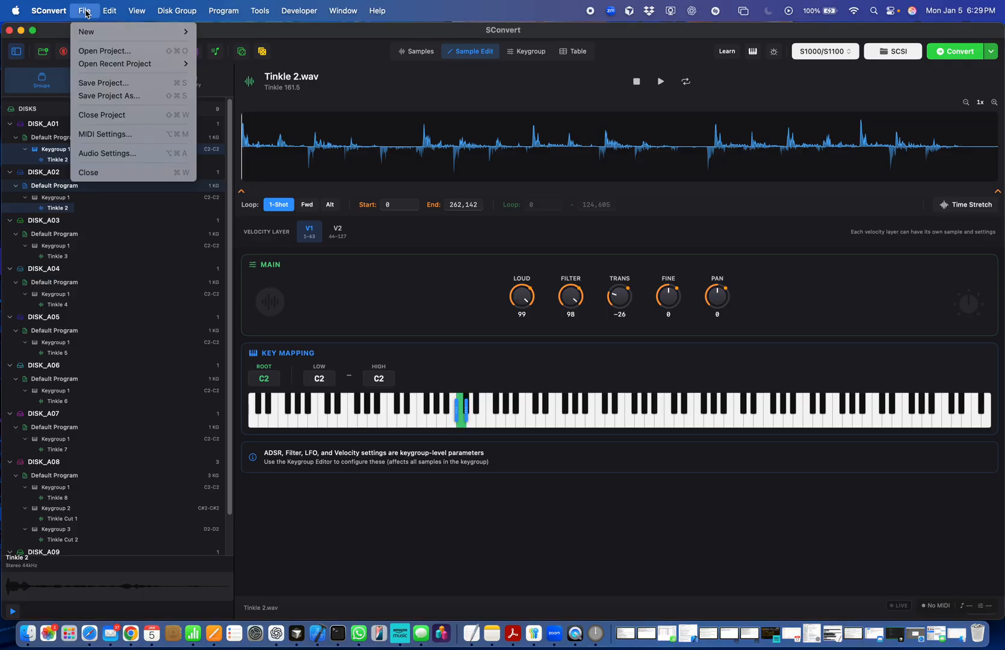
left_click(122, 135)
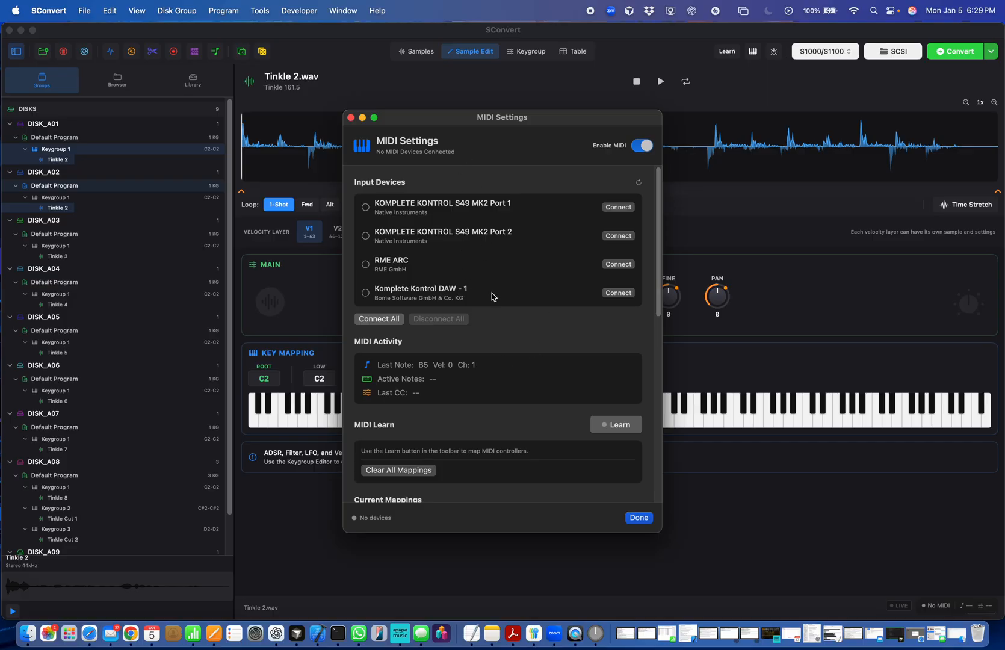
scroll(492, 303, "down", 5)
scroll(492, 303, "down", 4)
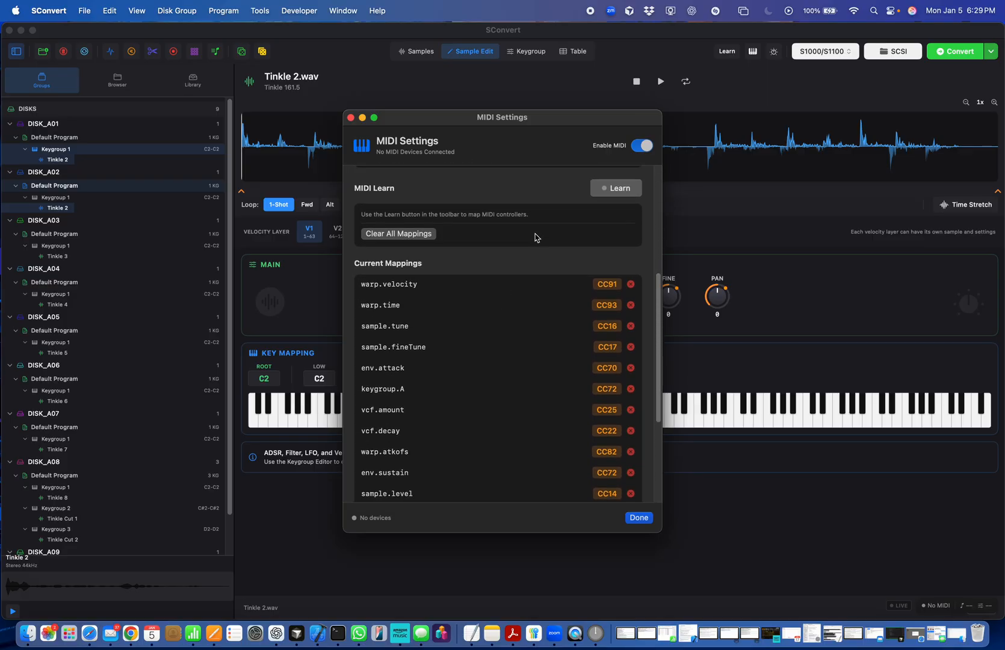
scroll(534, 237, "up", 9)
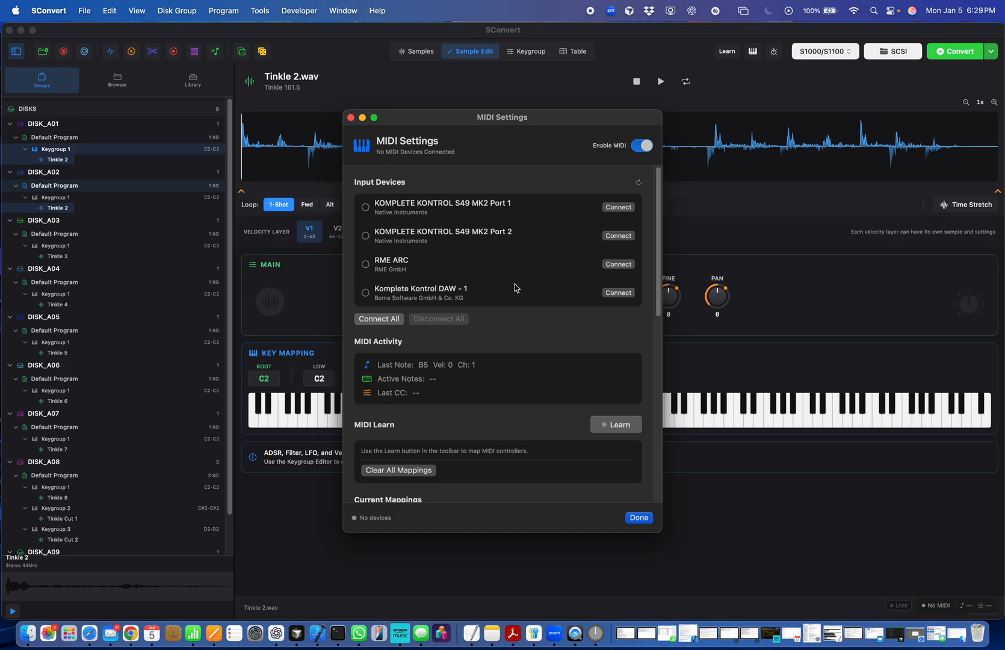
scroll(511, 289, "down", 2)
scroll(508, 283, "down", 2)
scroll(496, 256, "up", 4)
- Connect the KOMPLETE KONTROL S49 MK2 Port 1 input device and close the MIDI settings
left_click(618, 207)
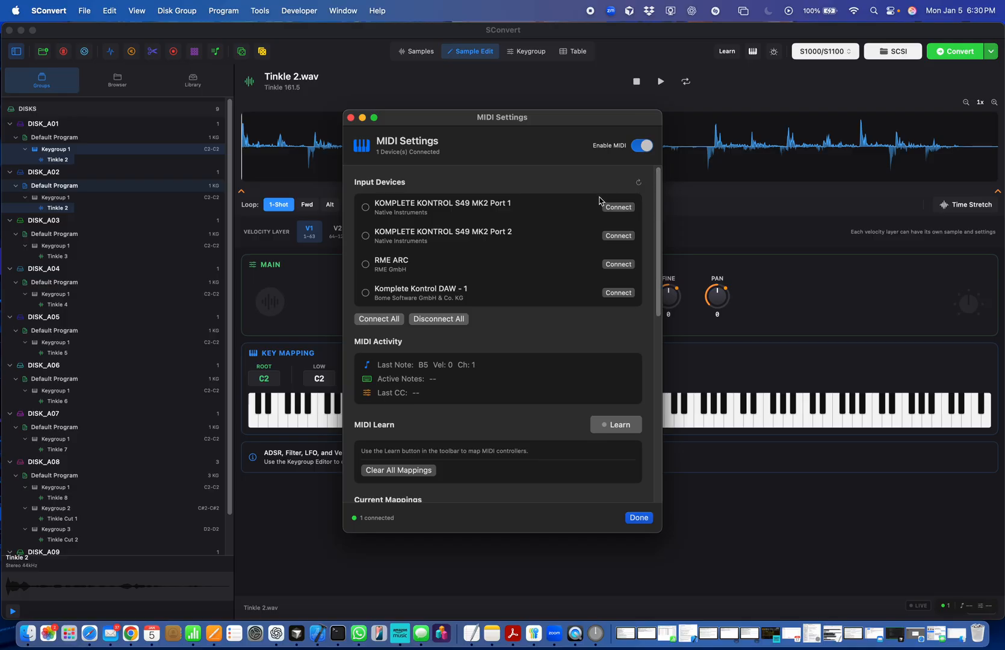
left_click(620, 207)
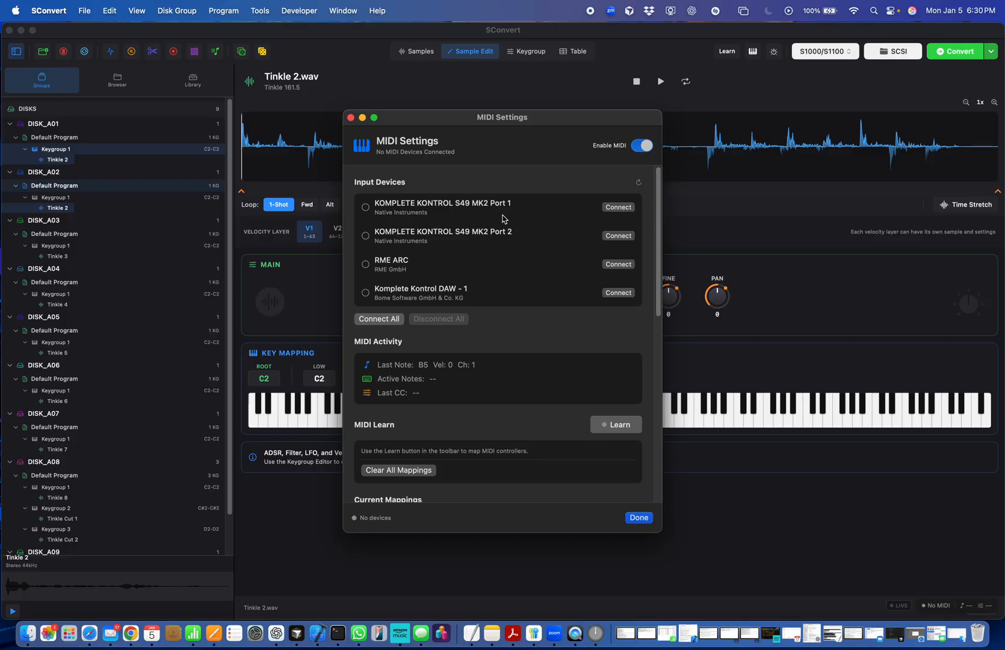
left_click(612, 208)
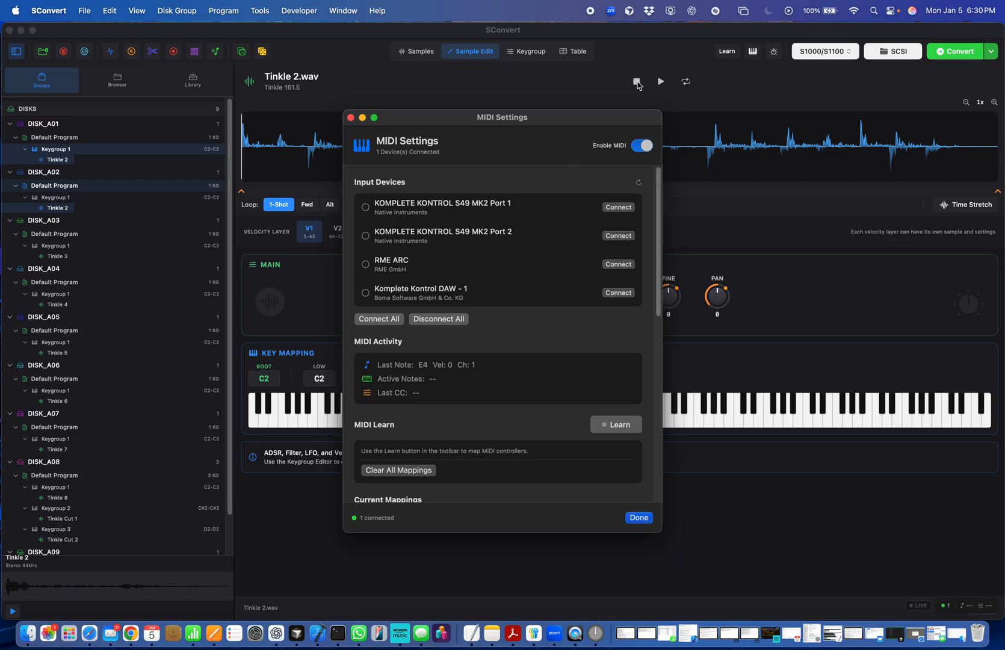
key("Return")
- Reopen the MIDI settings to check the connected device and the list of controller mappings, and close them
left_click(82, 10)
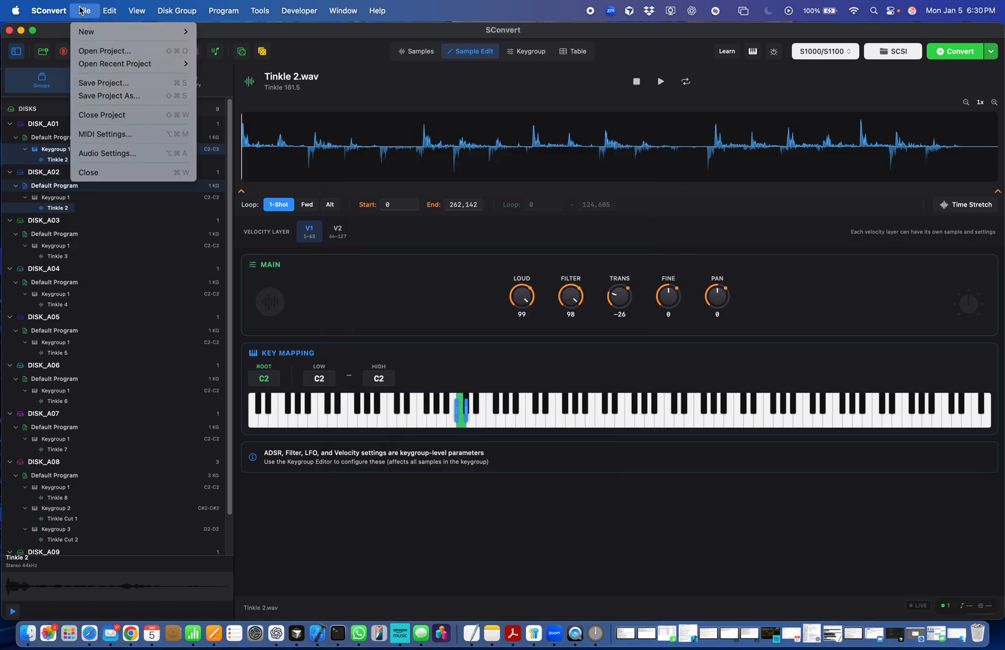
left_click(134, 134)
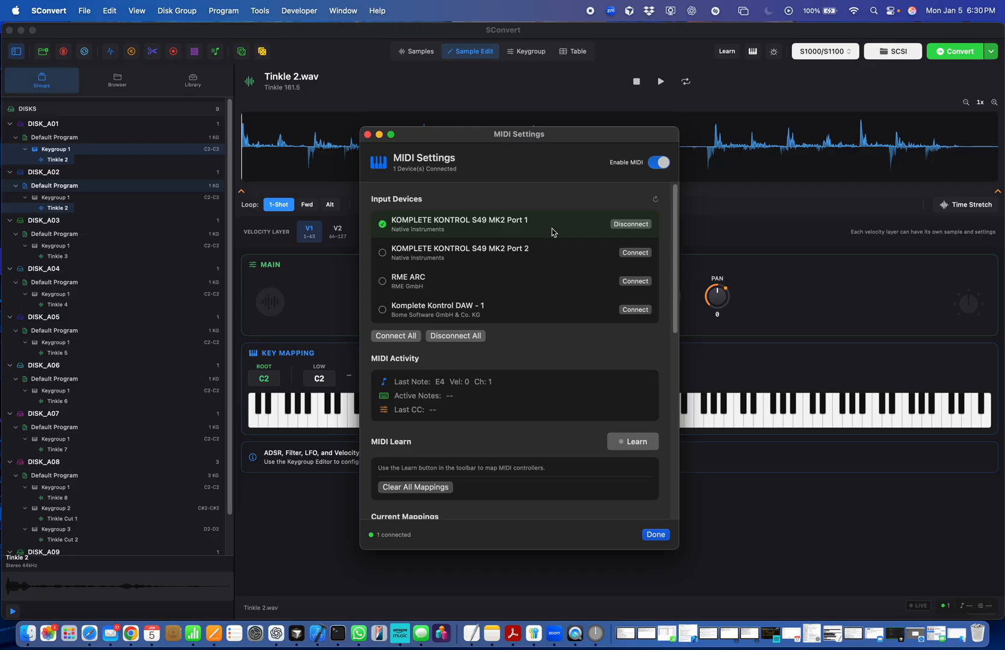
scroll(578, 353, "down", 1)
scroll(577, 353, "down", 3)
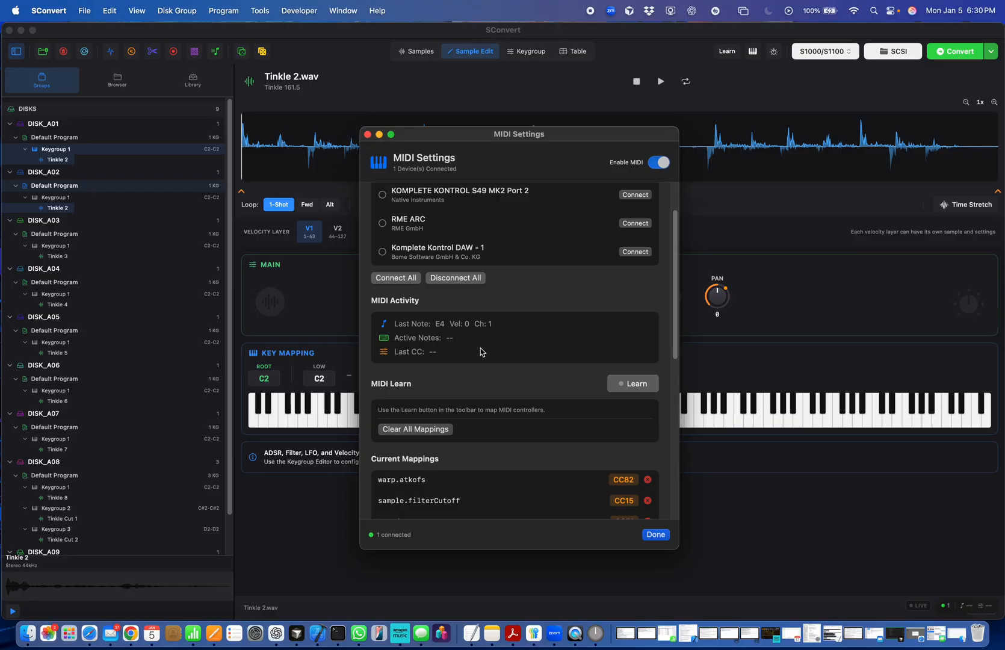
scroll(514, 361, "down", 4)
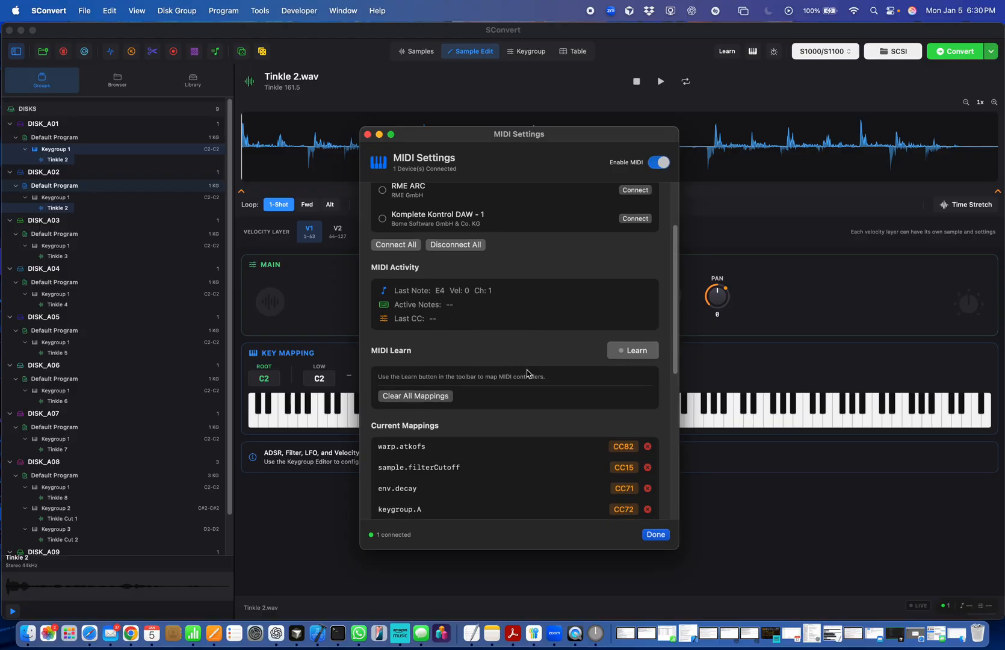
scroll(620, 373, "down", 3)
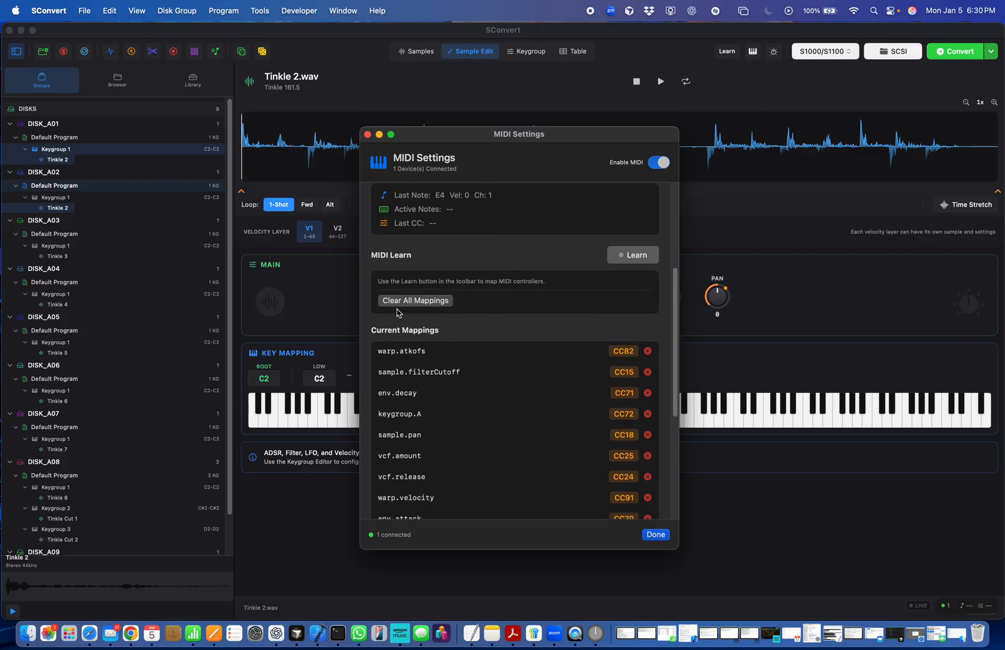
scroll(542, 471, "down", 10)
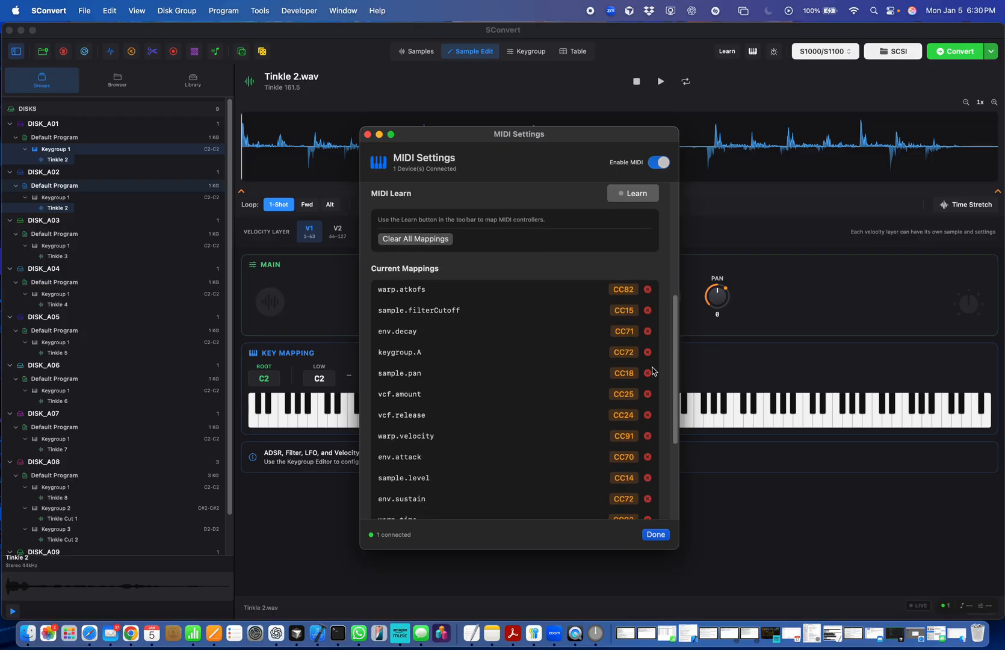
scroll(597, 458, "up", 12)
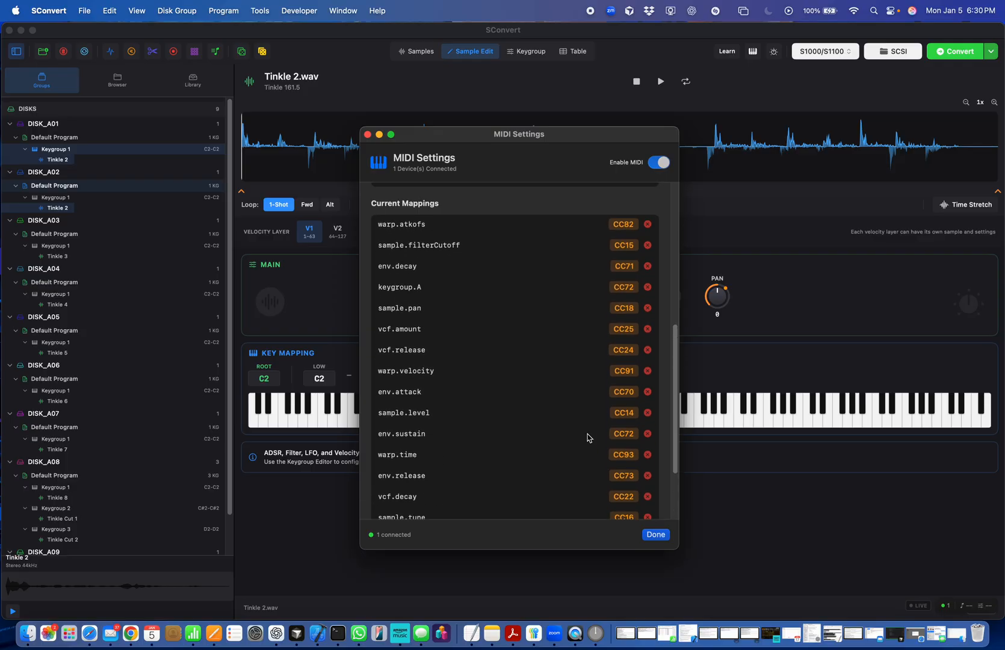
scroll(588, 322, "up", 5)
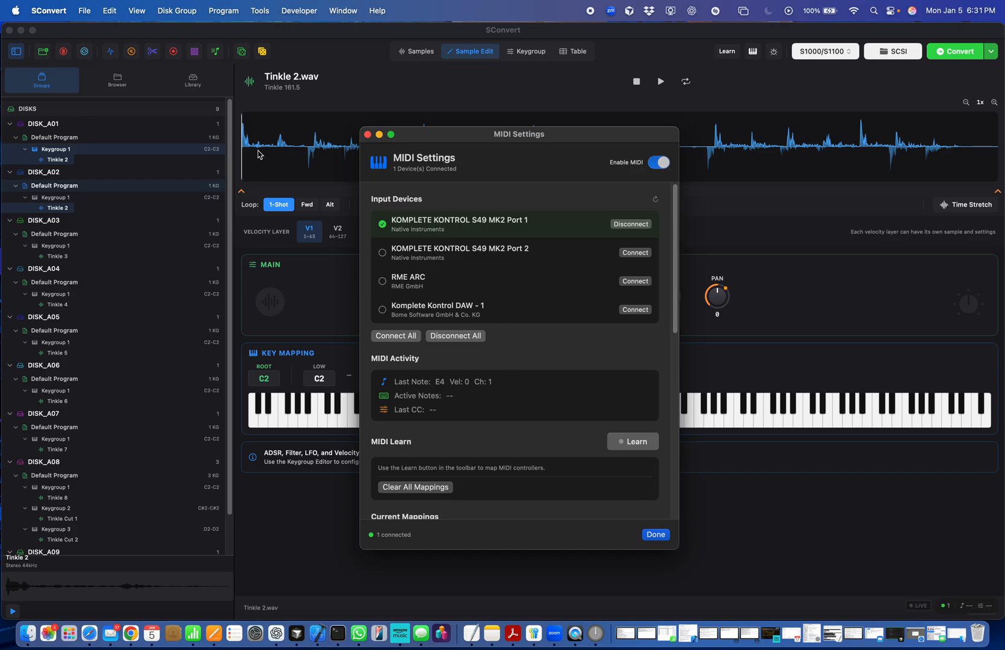
left_click(656, 534)
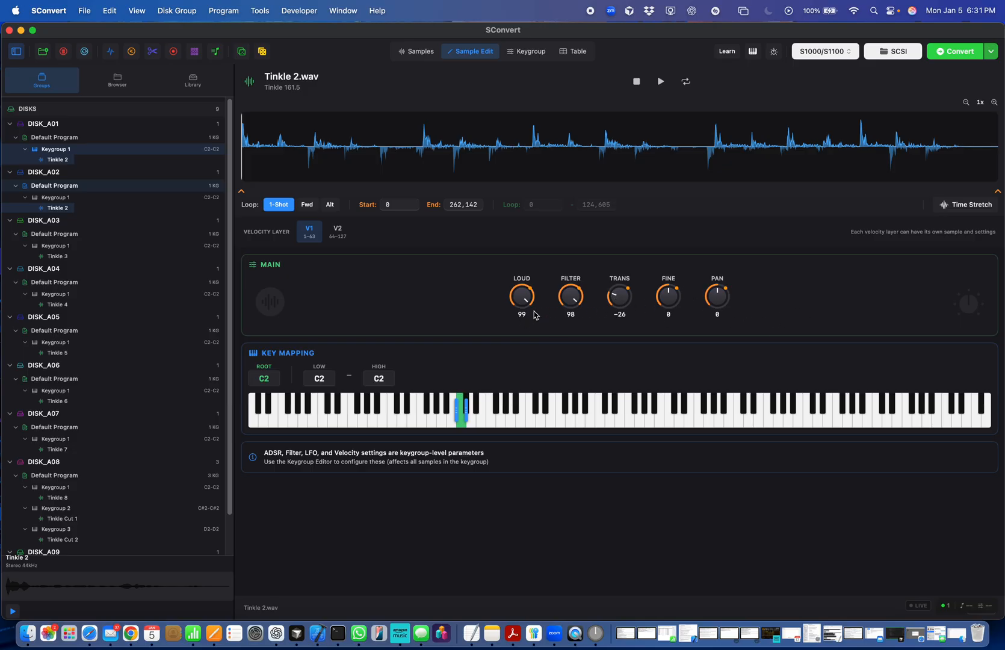
- View the keygroup parameters and turn the Tinkle 2 sample's loudness down to 0 and its filter to 58
mouse_move(565, 296)
left_mouse_down()
mouse_move(566, 308)
mouse_move(568, 293)
left_mouse_up()
left_click(532, 53)
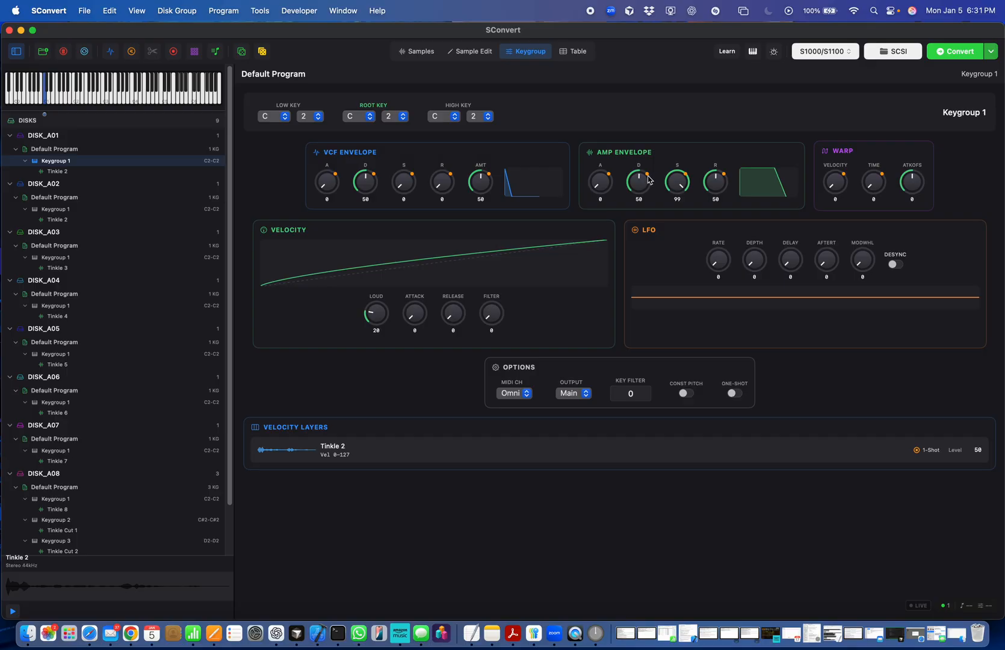
left_click(481, 52)
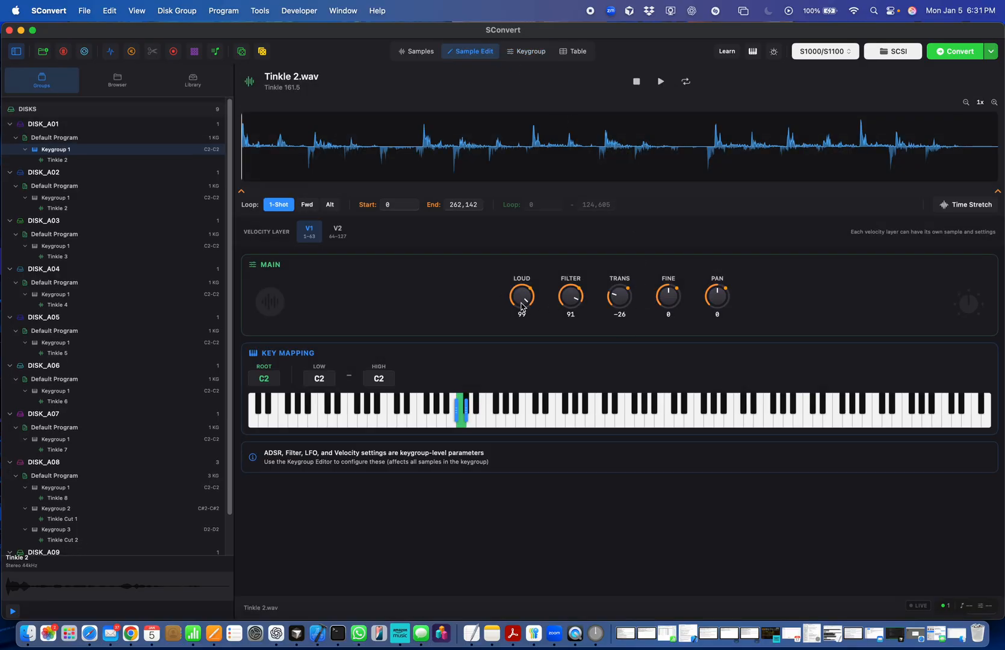
left_click_drag(528, 312, 569, 367)
- Use direct MIDI Learn to map the sample's Loud knob to a hardware controller, and leave learn mode
left_click(728, 54)
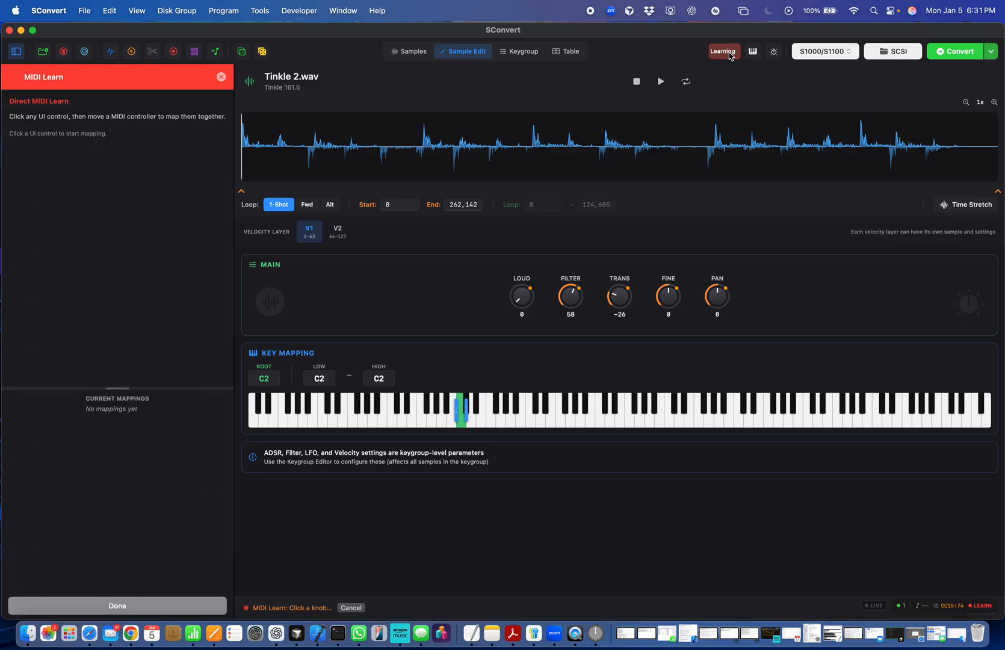
mouse_move(516, 296)
left_mouse_down()
mouse_move(519, 285)
mouse_move(530, 312)
mouse_move(523, 295)
left_mouse_up()
left_click(522, 294)
left_click(725, 56)
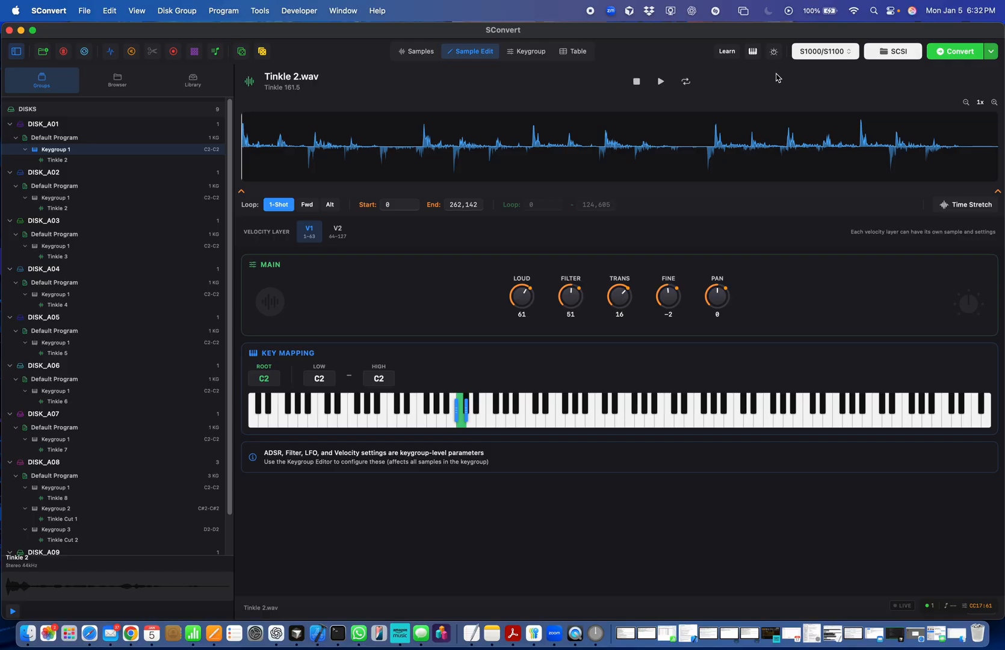
- Show the macro knob panel and look through its row of knobs
left_click(773, 52)
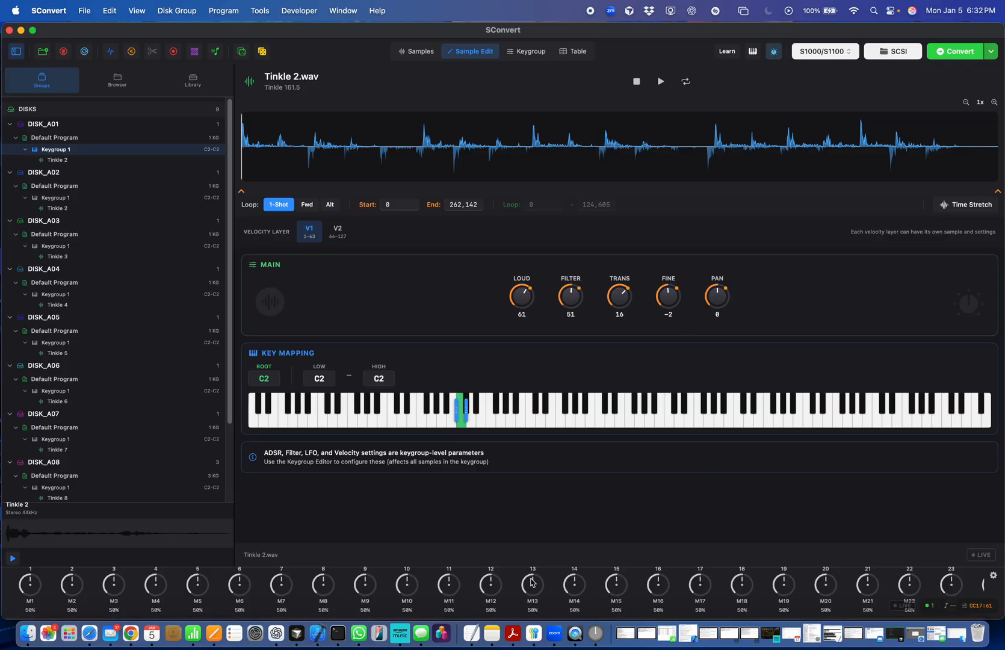
scroll(589, 608, "right", 1)
scroll(590, 608, "left", 2)
scroll(752, 584, "right", 3)
scroll(752, 585, "right", 1)
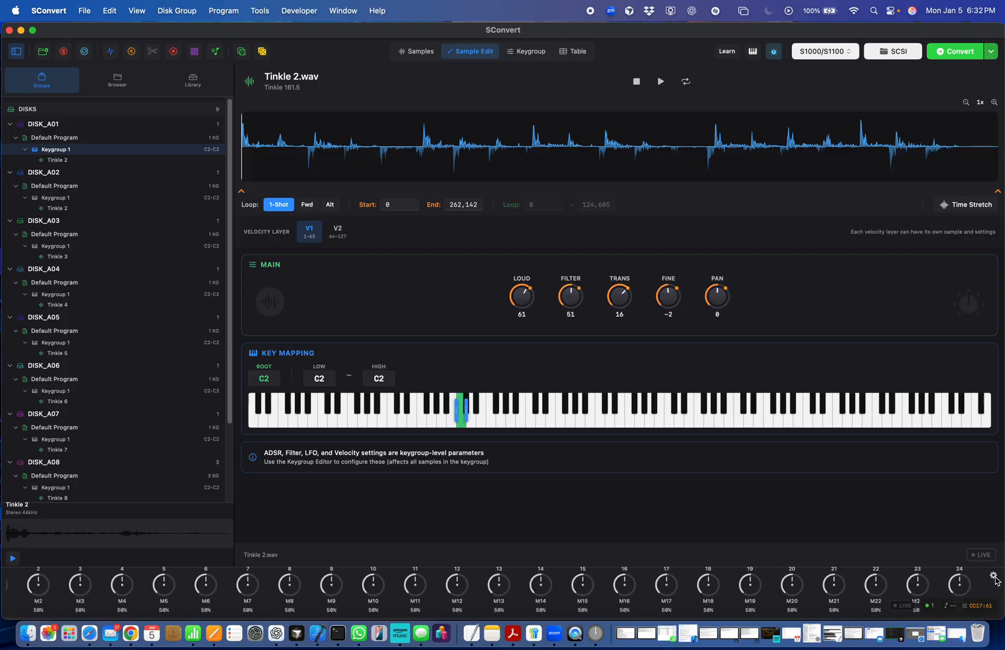
scroll(808, 574, "left", 4)
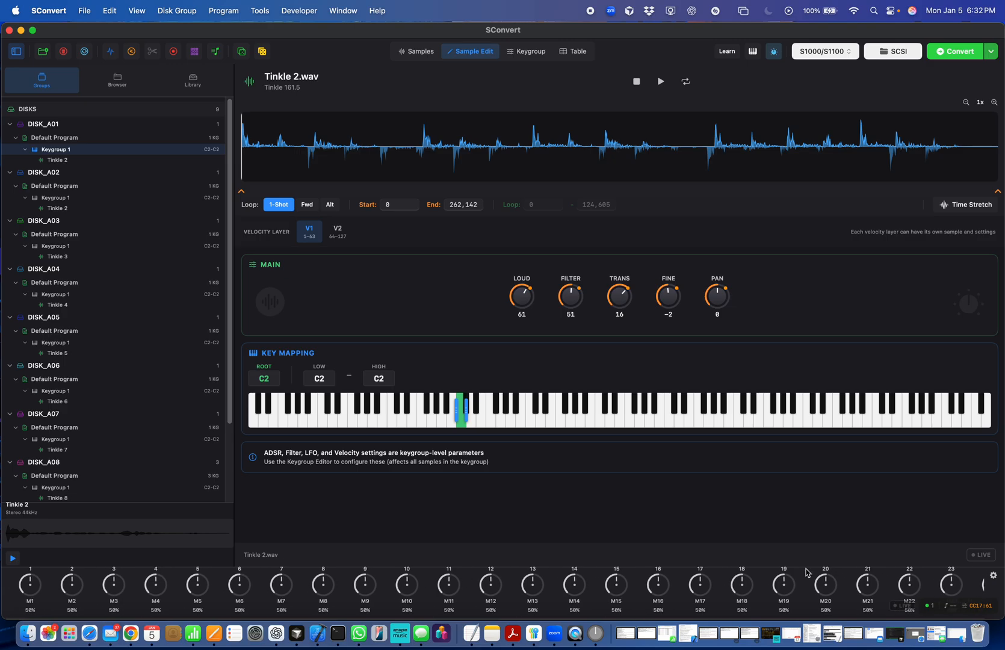
- Try 48 knobs in the macro panel settings and reduce the number of knobs to 16
left_click(993, 577)
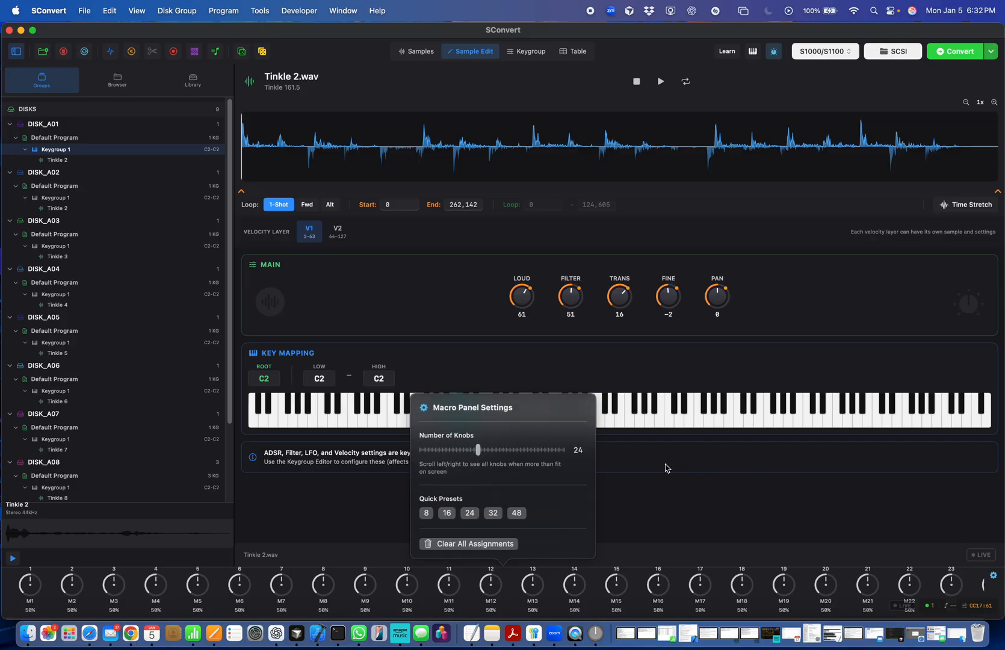
left_click_drag(475, 451, 568, 466)
scroll(689, 604, "right", 10)
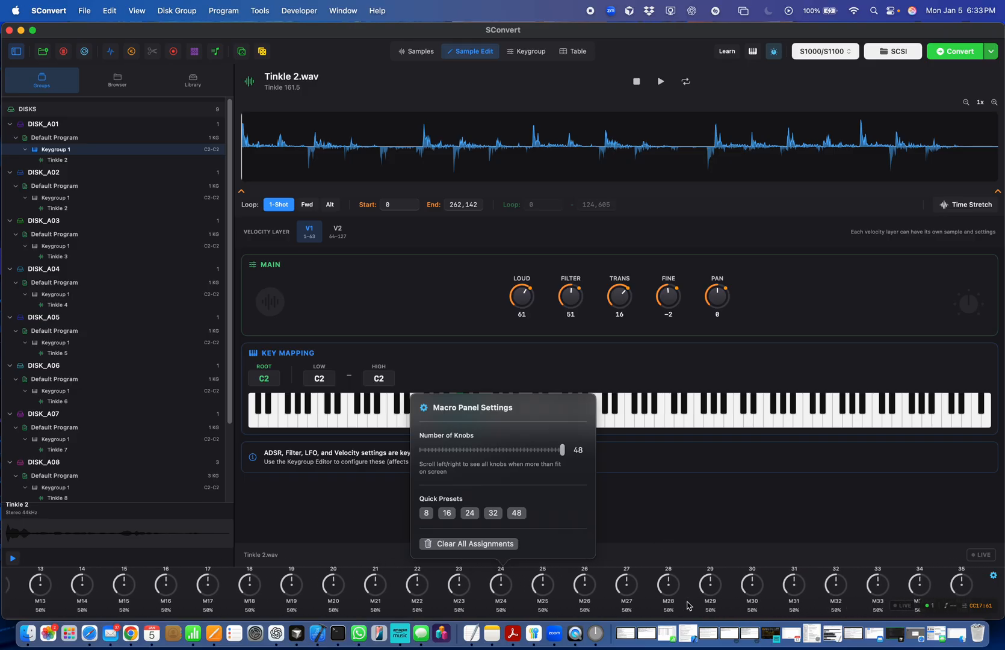
scroll(689, 604, "left", 10)
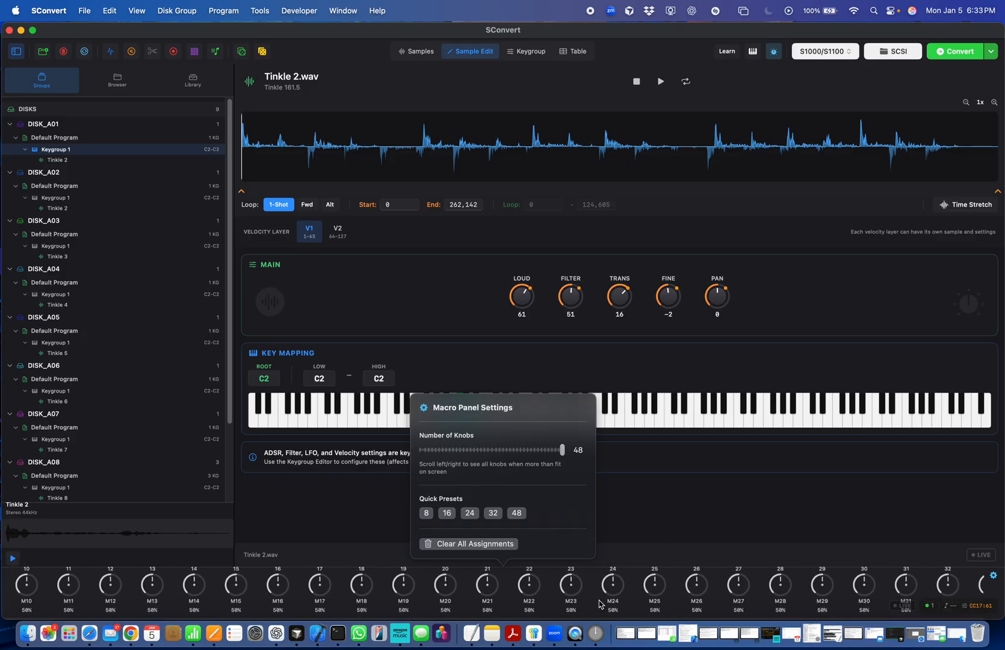
left_click_drag(562, 448, 452, 456)
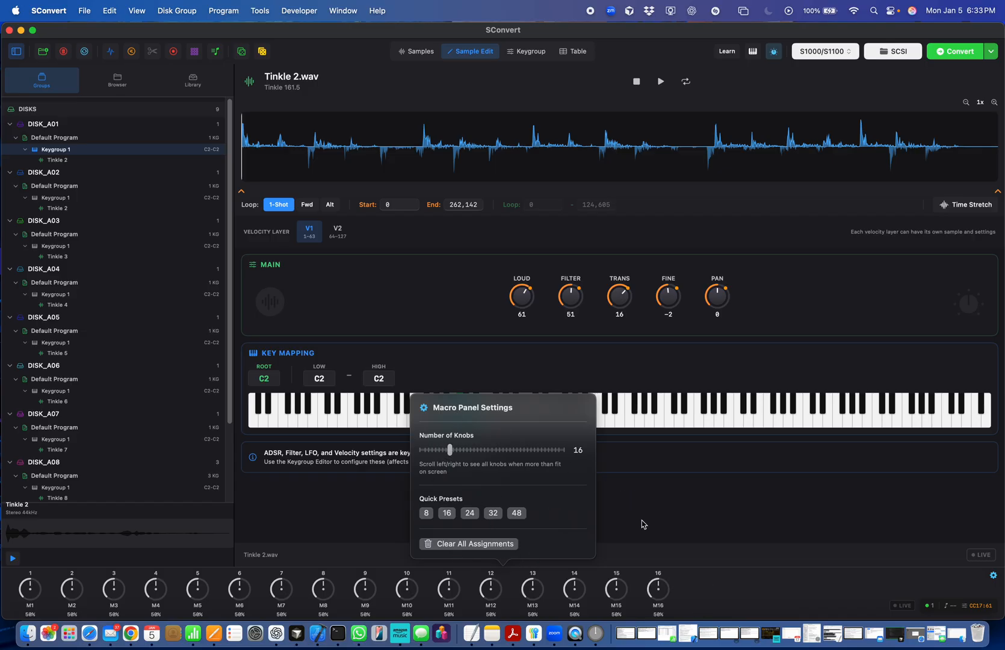
left_click(659, 539)
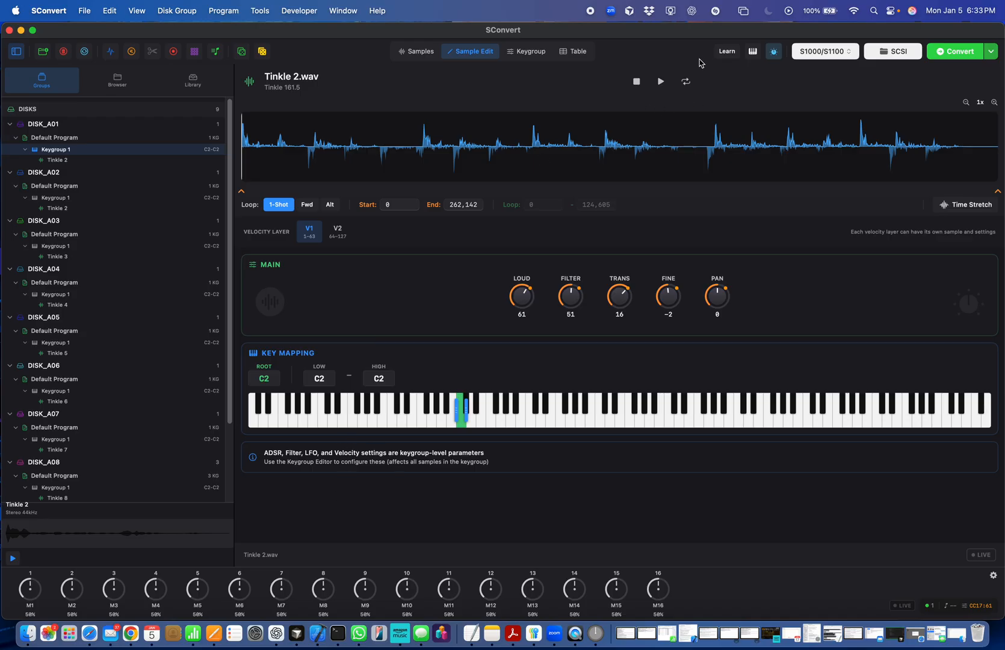
- Assign the Attack parameter to Macro 1 with controller CC18, and check it in the current macro mappings
left_click(728, 53)
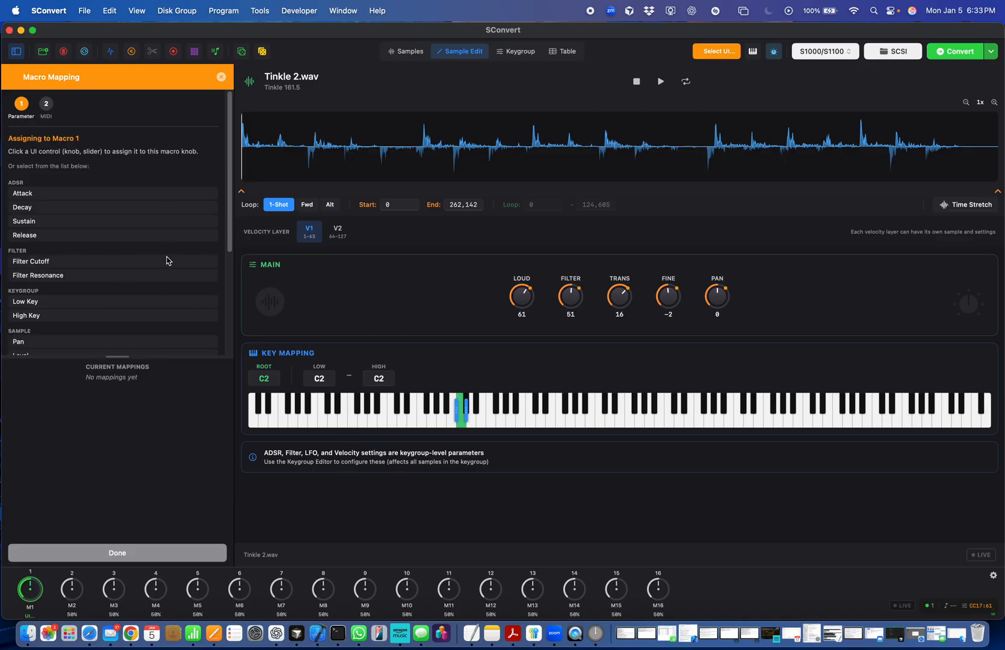
scroll(141, 265, "down", 3)
scroll(135, 208, "up", 3)
scroll(41, 208, "down", 1)
left_click(41, 181)
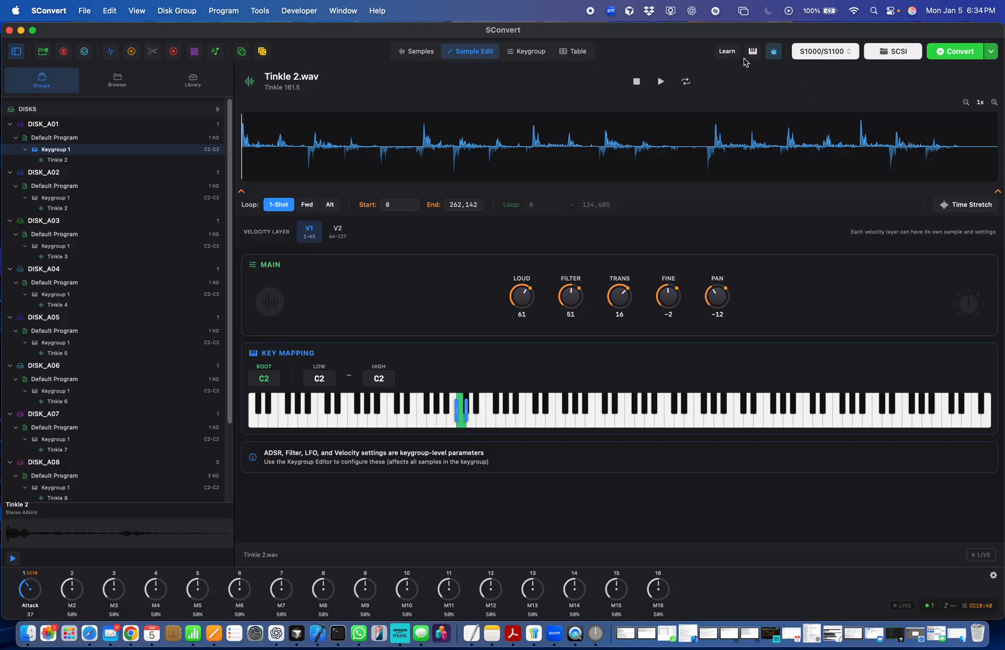
left_click(726, 52)
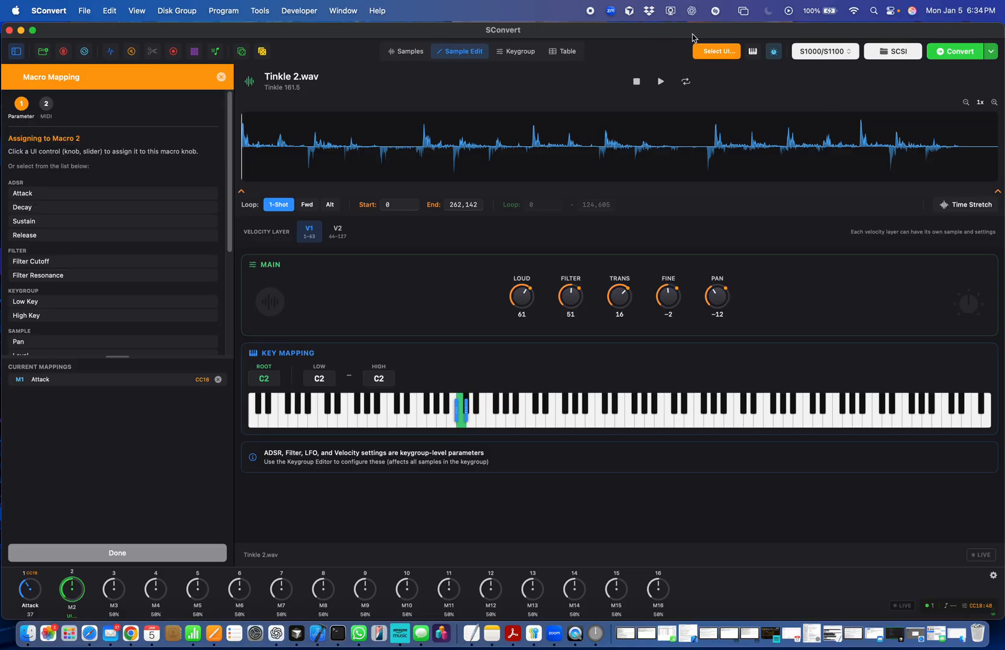
left_click(728, 55)
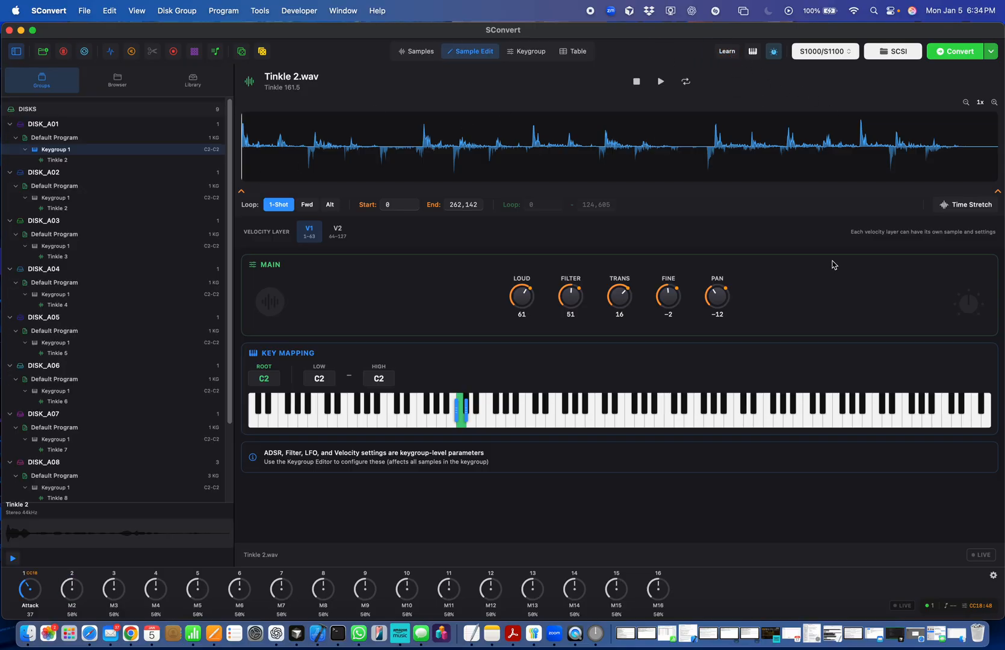
- Hide the macro knob panel and open the virtual keyboard
left_click(775, 51)
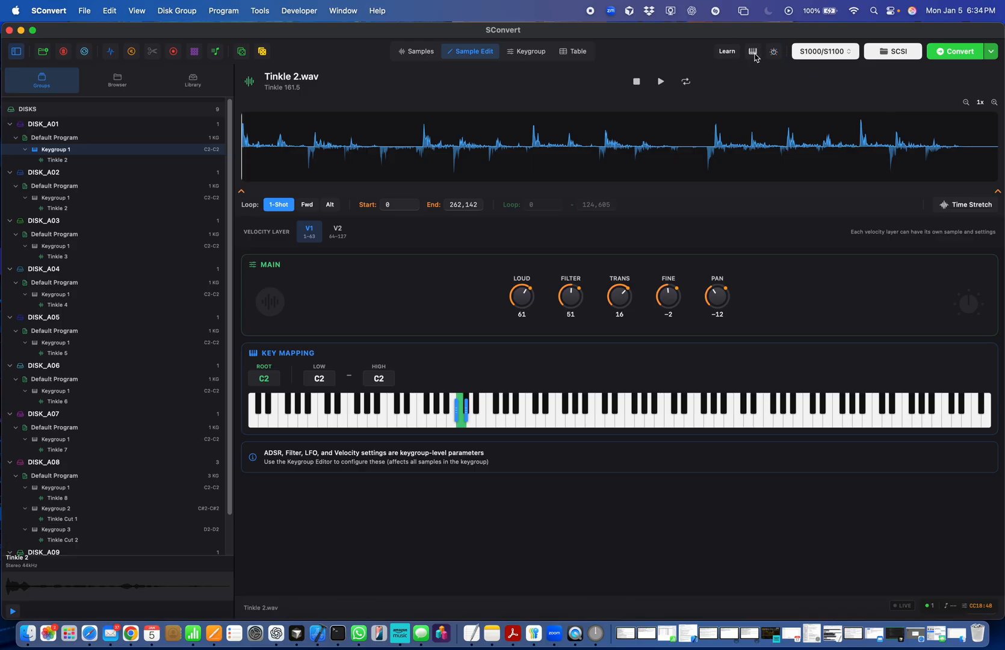
left_click(753, 52)
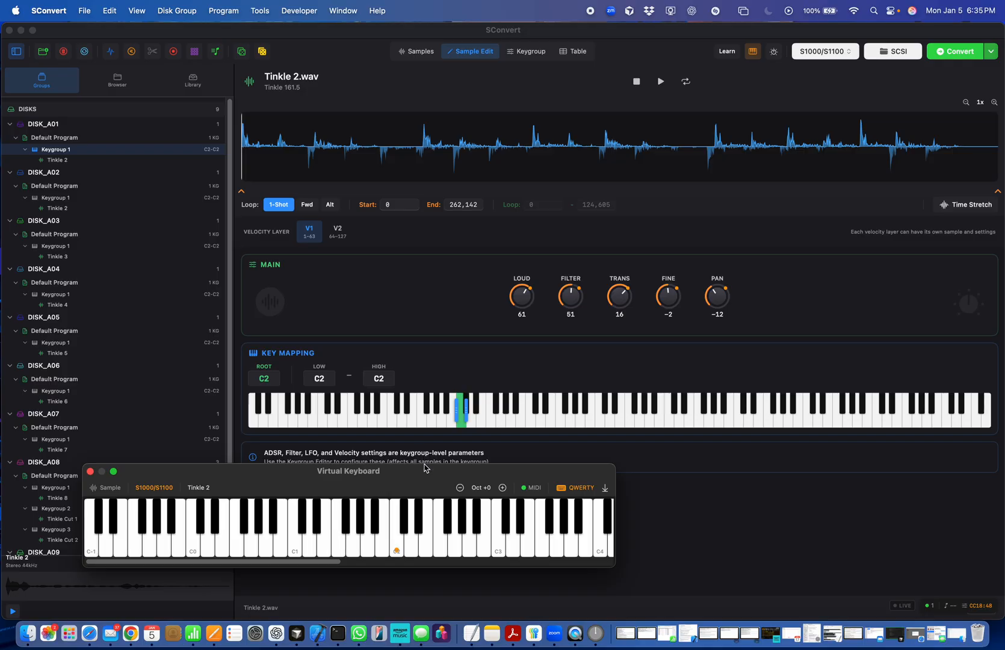
- Move the virtual keyboard over the key mapping area, audition several Tinkle 2 notes on its keys, and stop playback
left_click_drag(425, 469, 439, 353)
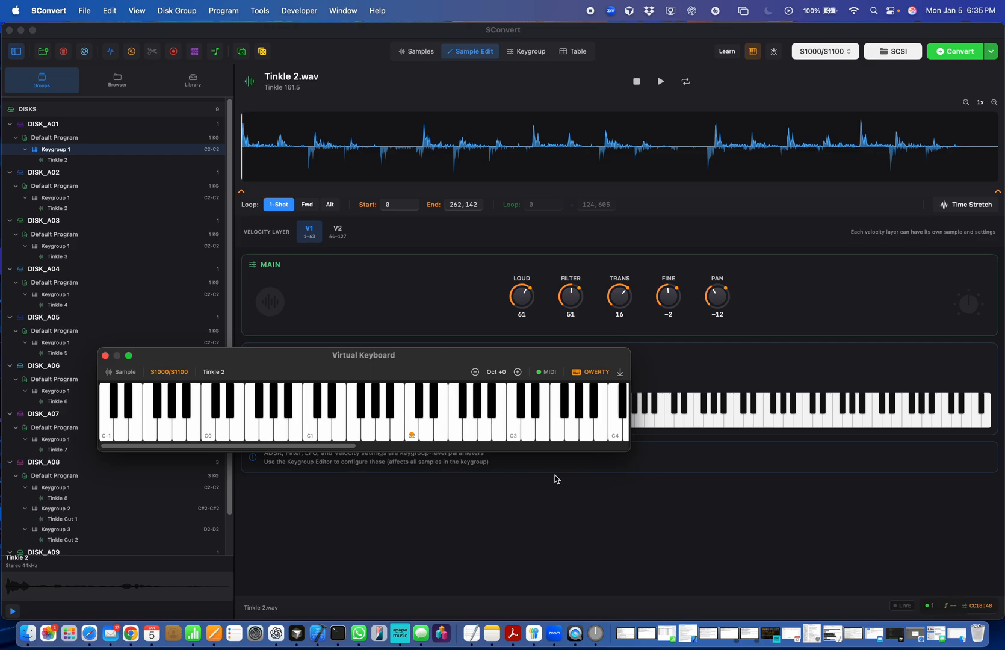
left_click(636, 86)
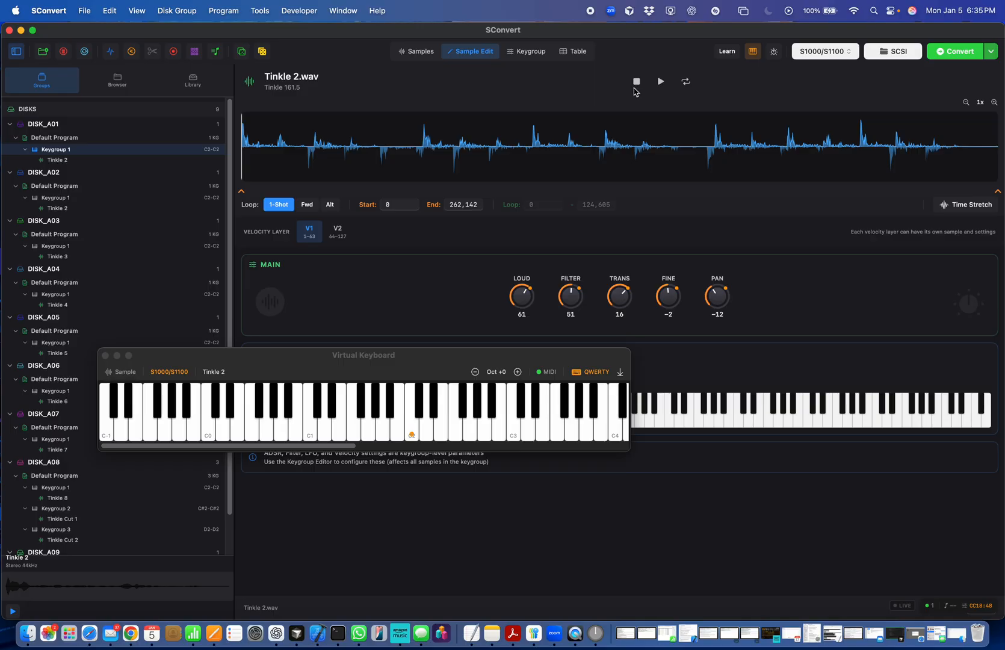
left_click(498, 434)
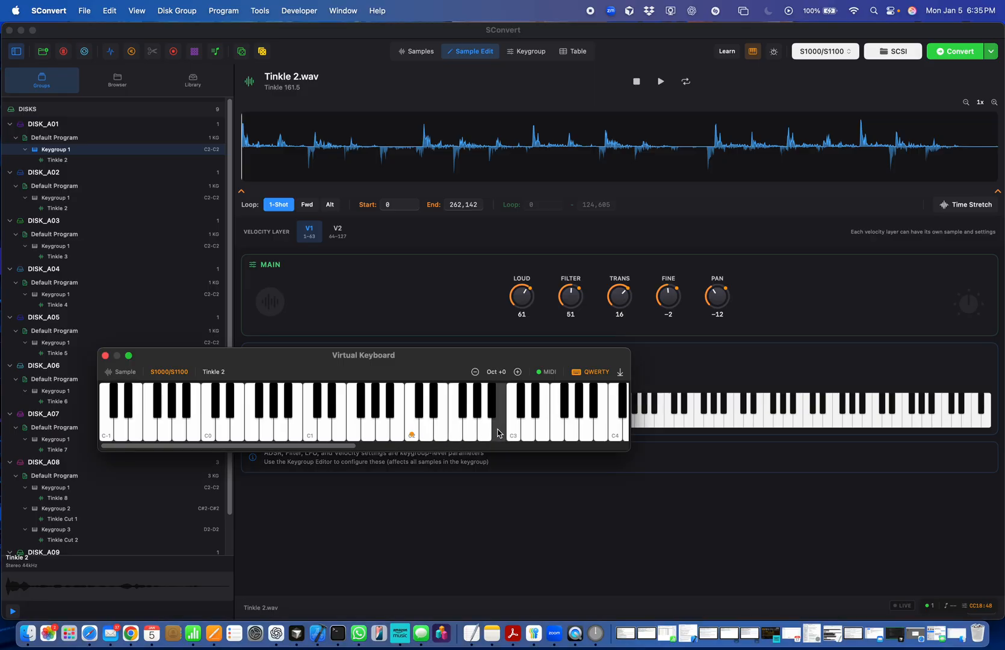
left_click(236, 437)
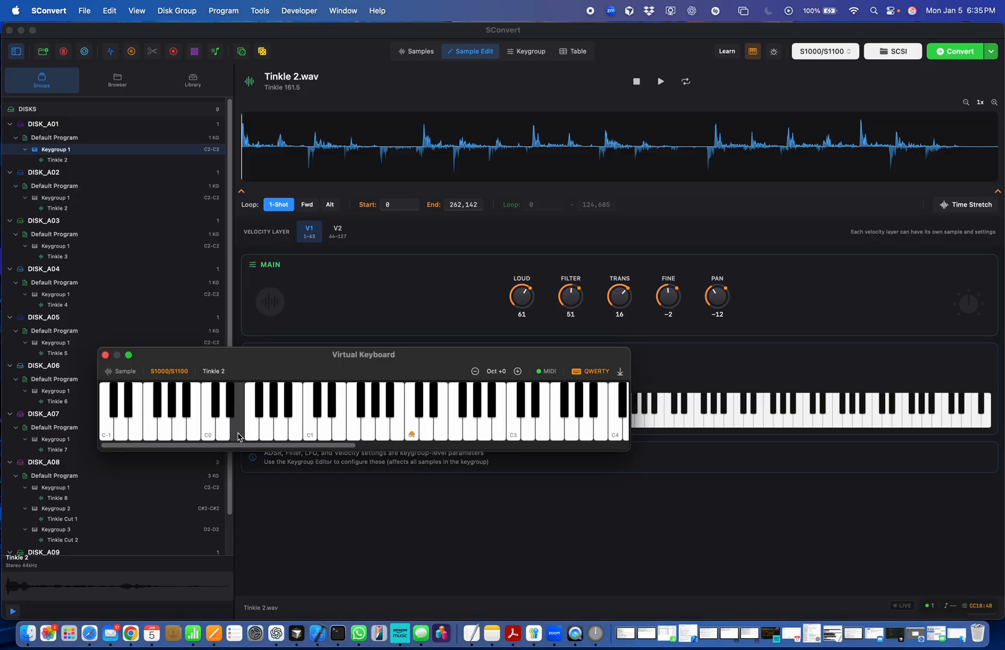
left_click(454, 427)
left_click(488, 422)
left_click(499, 428)
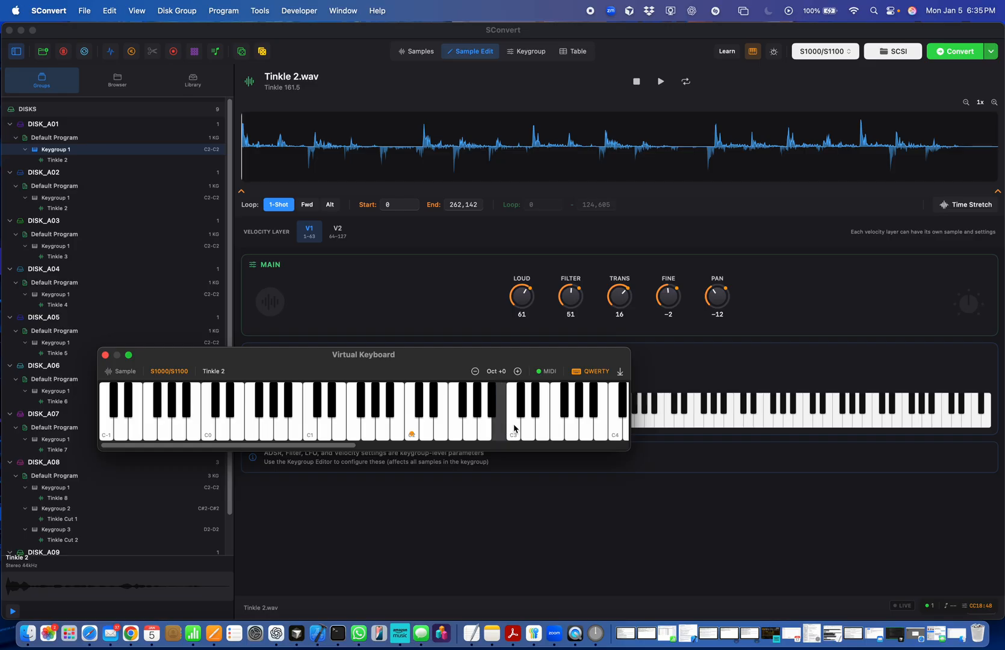
left_click(558, 429)
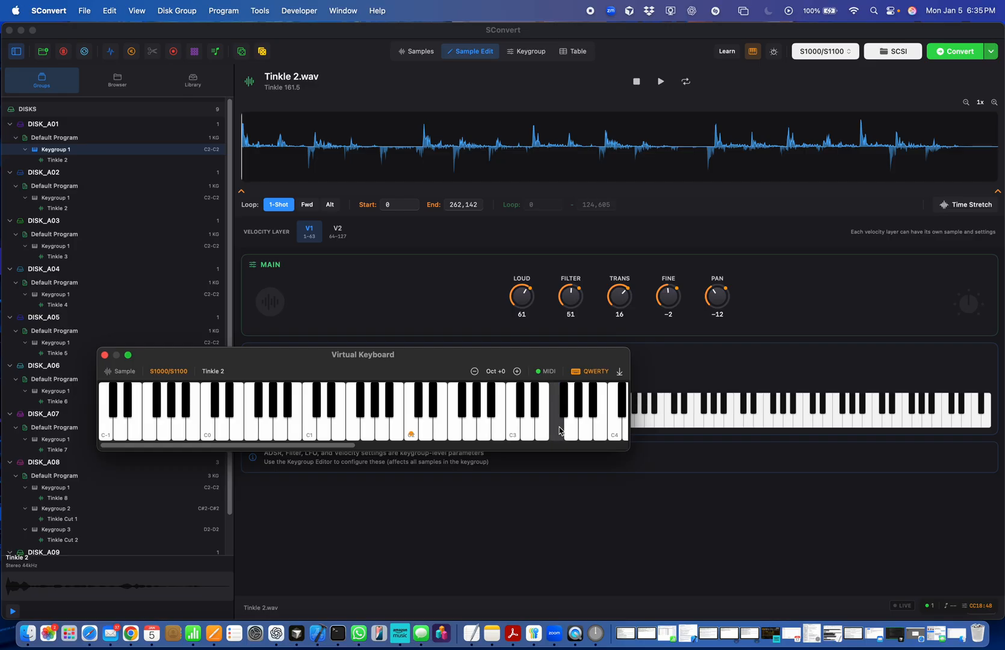
left_click(636, 87)
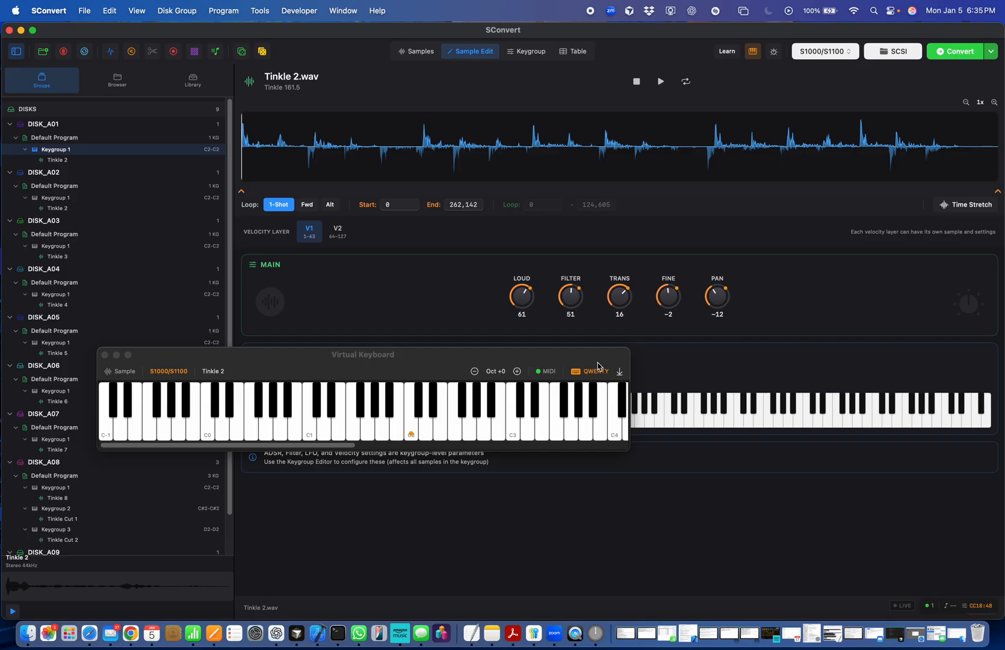
- Play Tinkle 2 from the computer keyboard with the QWERTY notes S, D, F, A and E
key("s")
key("s")
key("d")
key("f")
key("a")
key("e")
- Move the virtual keyboard window clear of the key mapping keys and switch the main view to Table
left_click_drag(505, 356, 646, 291)
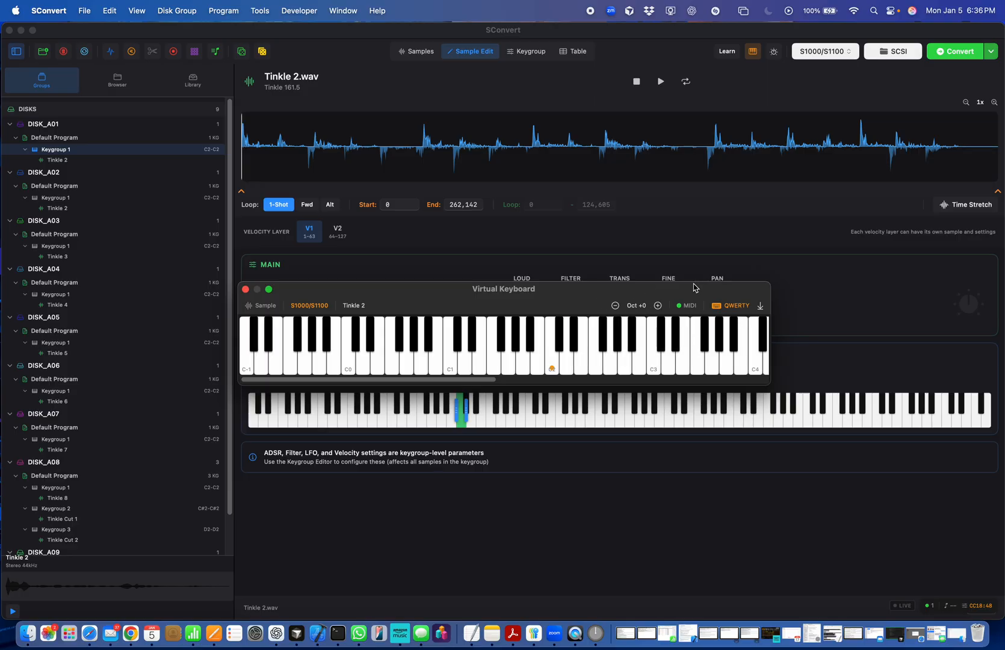
left_click(576, 60)
left_click(579, 53)
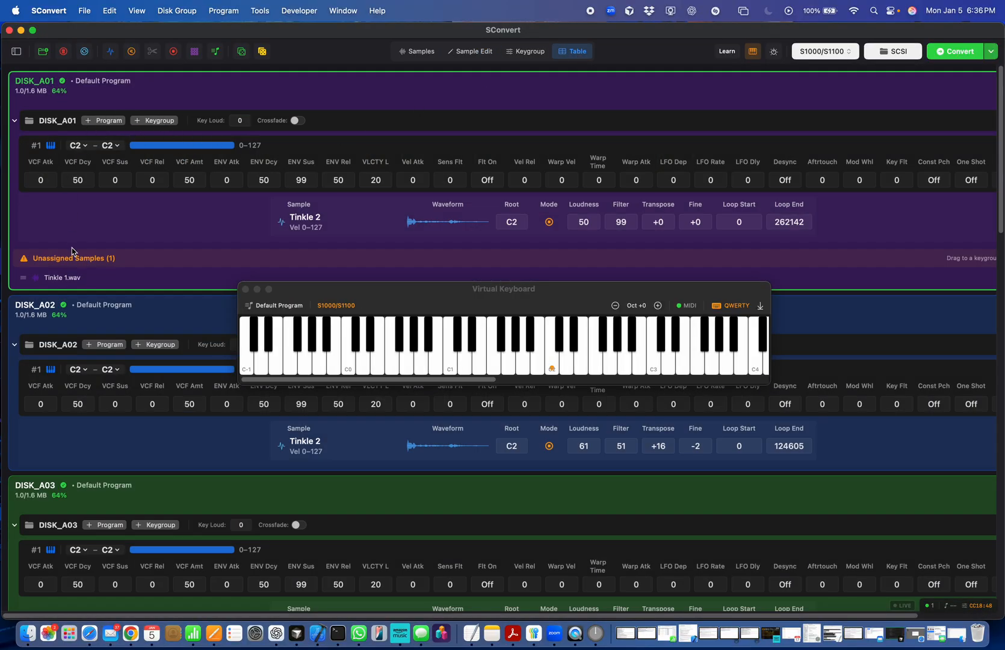
- Rename the default program of DISK_A01 to BREN1 and save the name
double_click(105, 83)
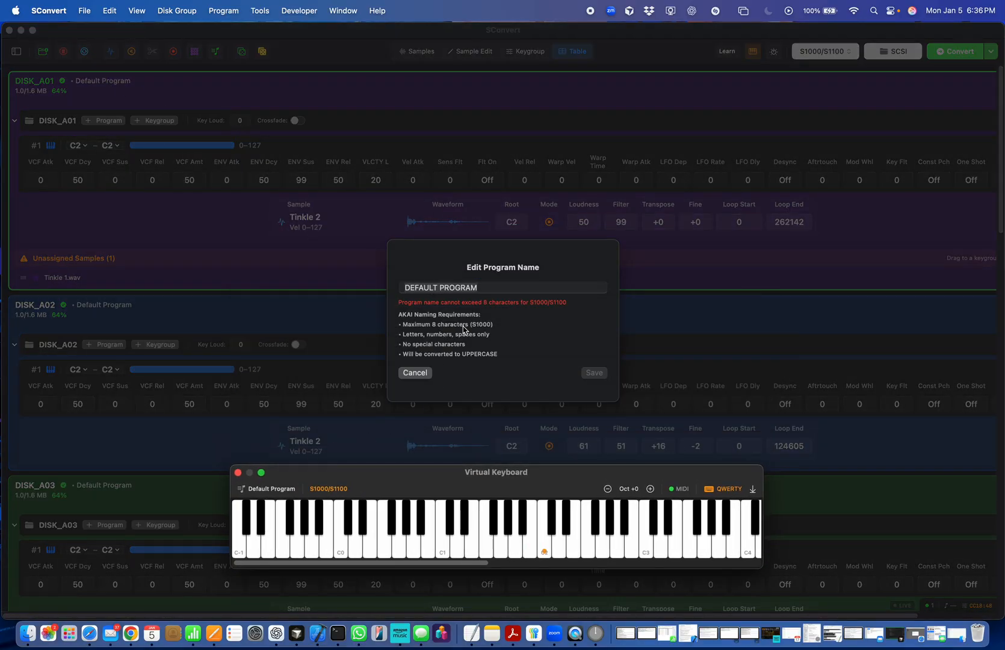
key("d")
key("f")
key("d")
key("f")
left_click(521, 287)
type("ERERERERRERERE")
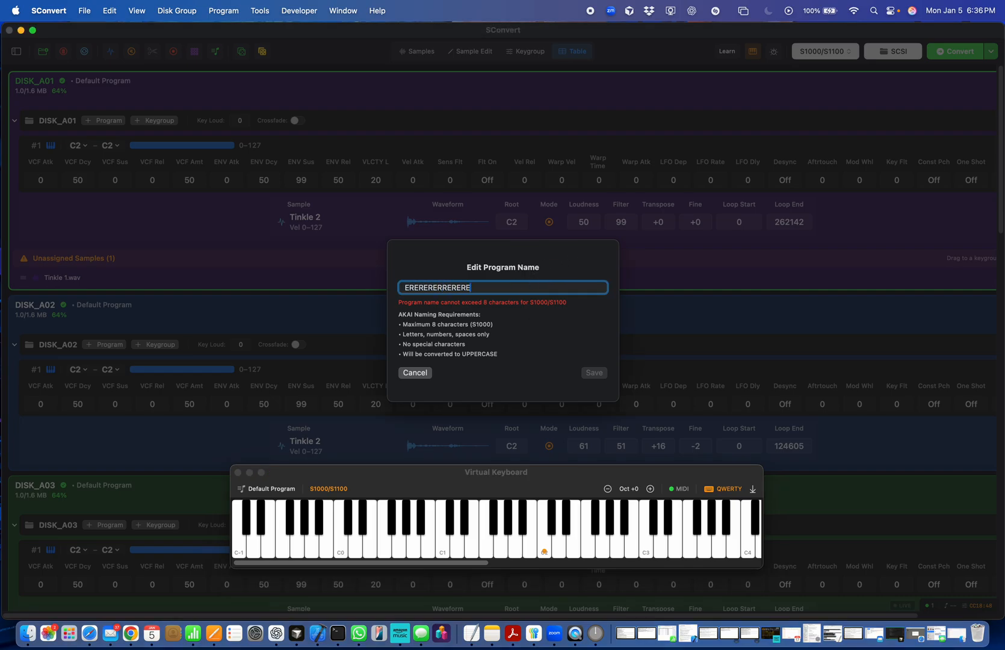
key("BackSpace")
key("BackSpace")
key("BackSpace")
key("BackSpace")
key("BackSpace")
key("BackSpace")
key("BackSpace")
key("BackSpace")
key("BackSpace")
key("BackSpace")
key("BackSpace")
key("BackSpace")
key("BackSpace")
key("BackSpace")
type("BREN1")
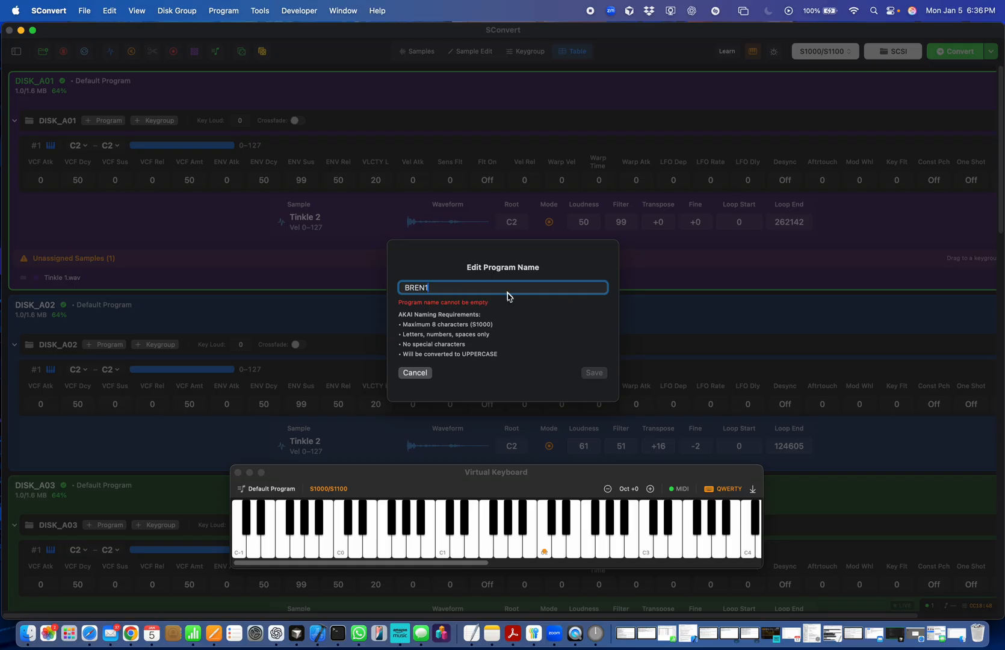
left_click(593, 367)
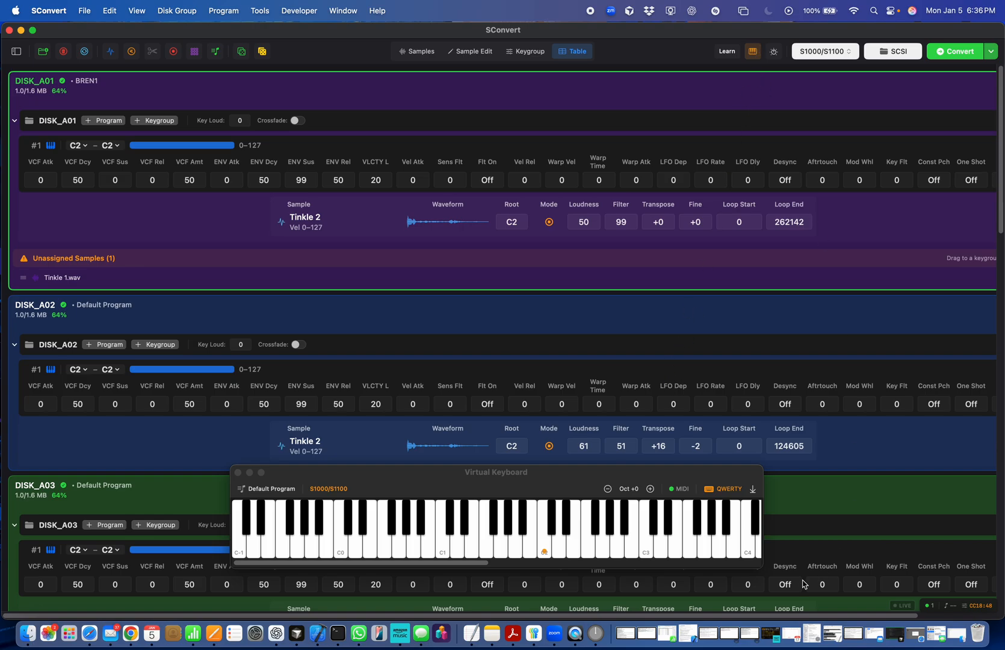
left_click(84, 10)
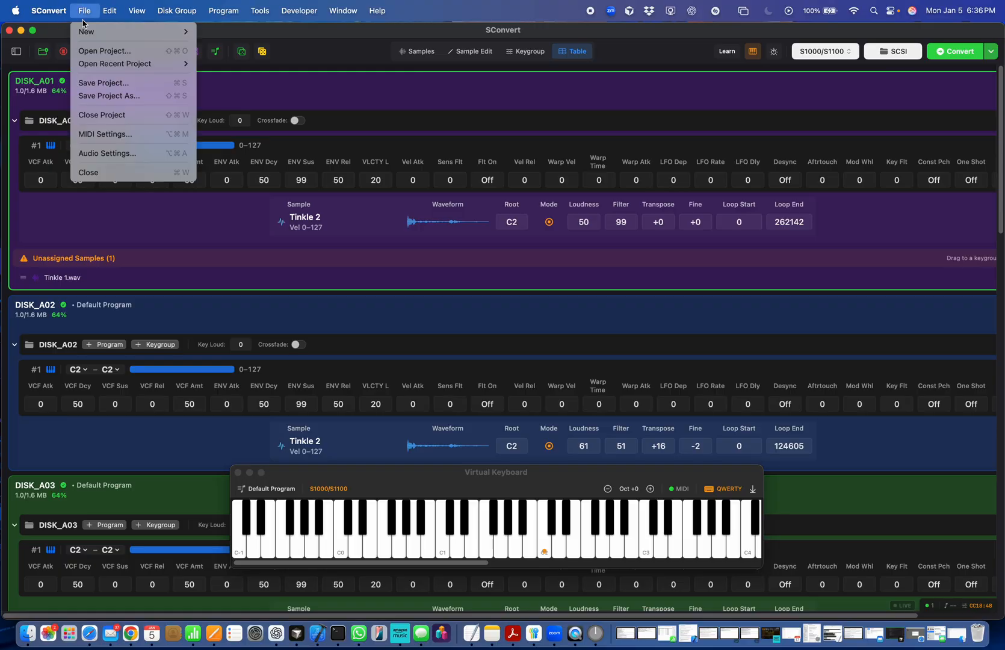
left_click(538, 95)
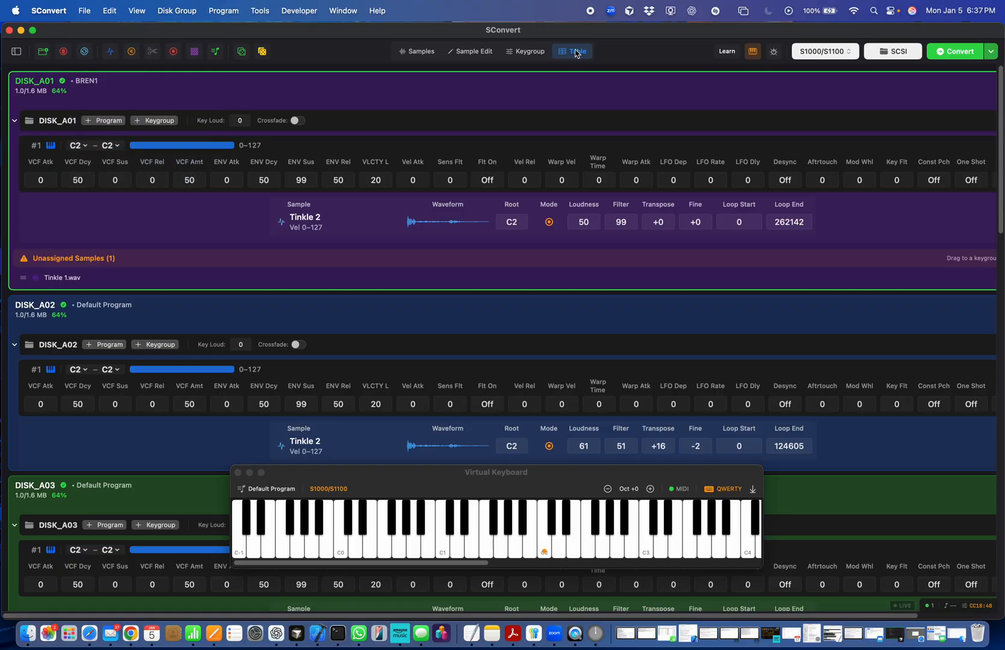